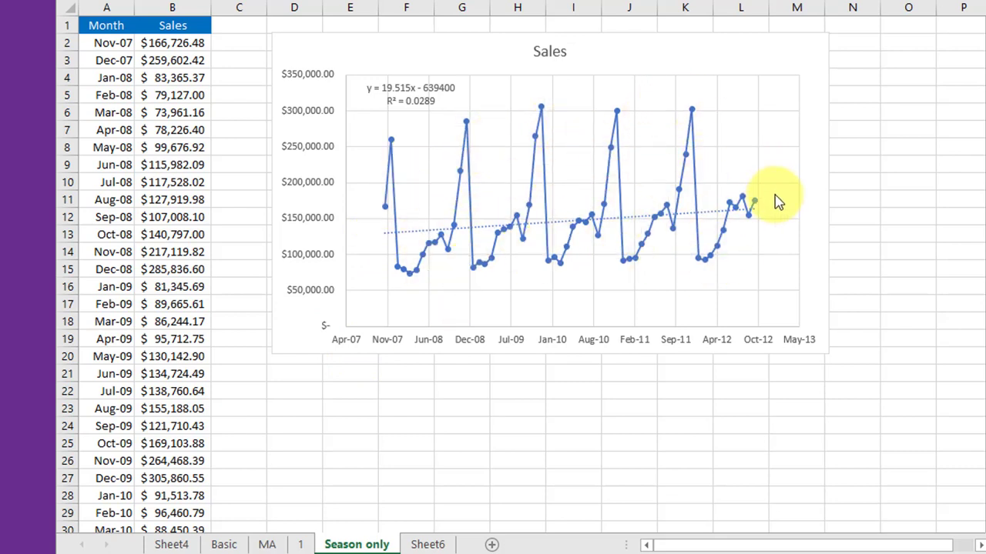
Review the Month and Sales data beside the Nov–Sep 0/1 dummy columns C1:M13
mouse_move(393, 147)
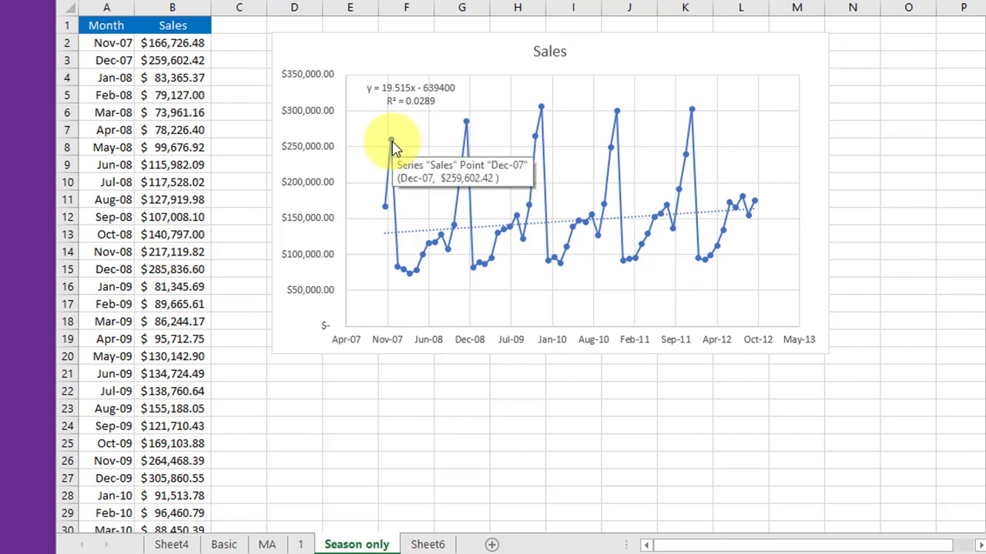
mouse_move(468, 127)
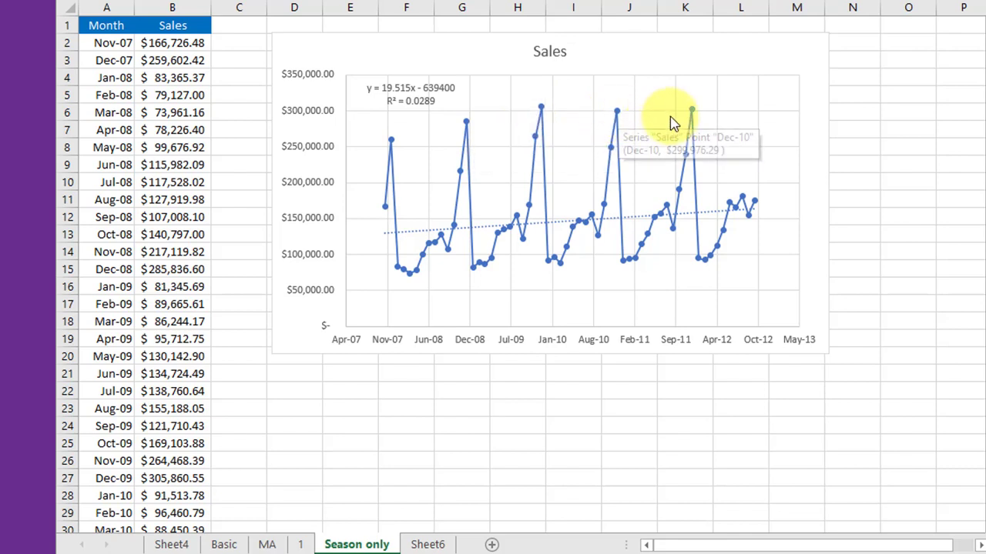
mouse_move(690, 117)
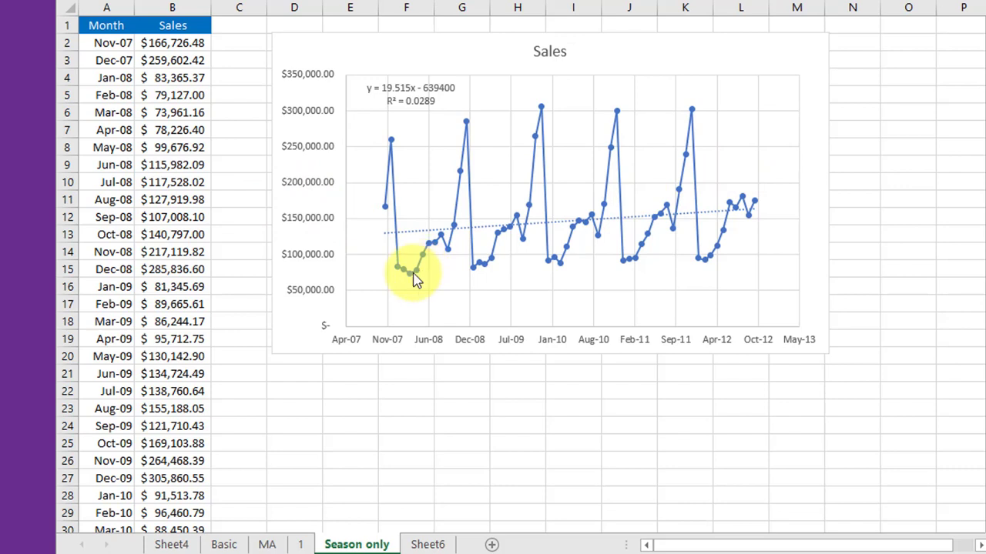
mouse_move(413, 280)
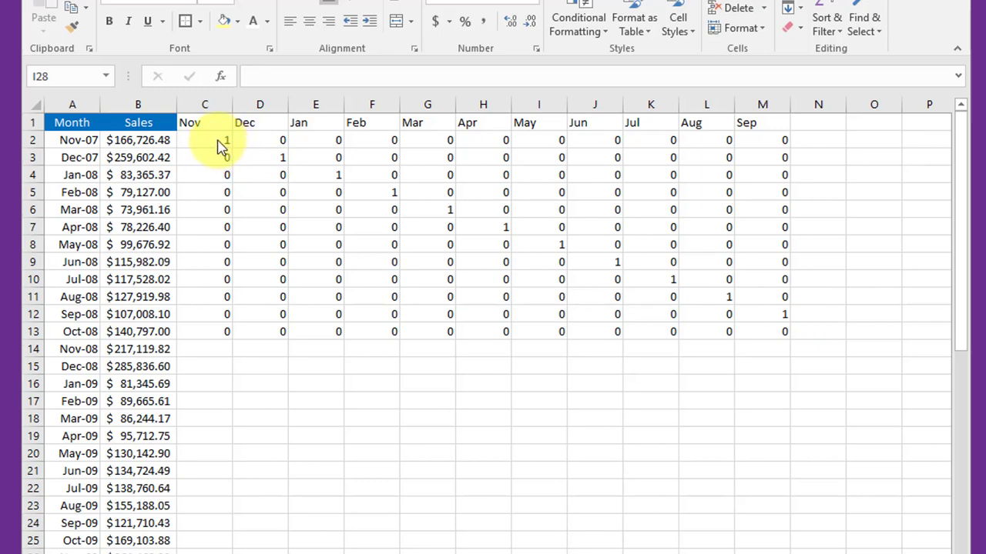
Copy the C2:M13 dummy block and paste it at C14 and C26
mouse_move(212, 140)
left_mouse_down()
mouse_move(469, 302)
mouse_move(748, 334)
left_mouse_up()
right_click(703, 191)
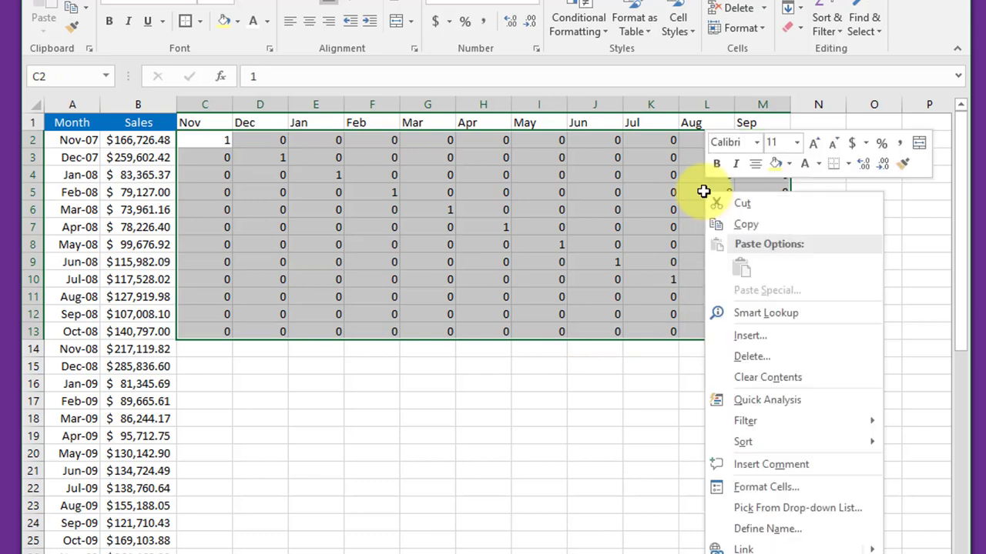
left_click(745, 225)
left_click(218, 352)
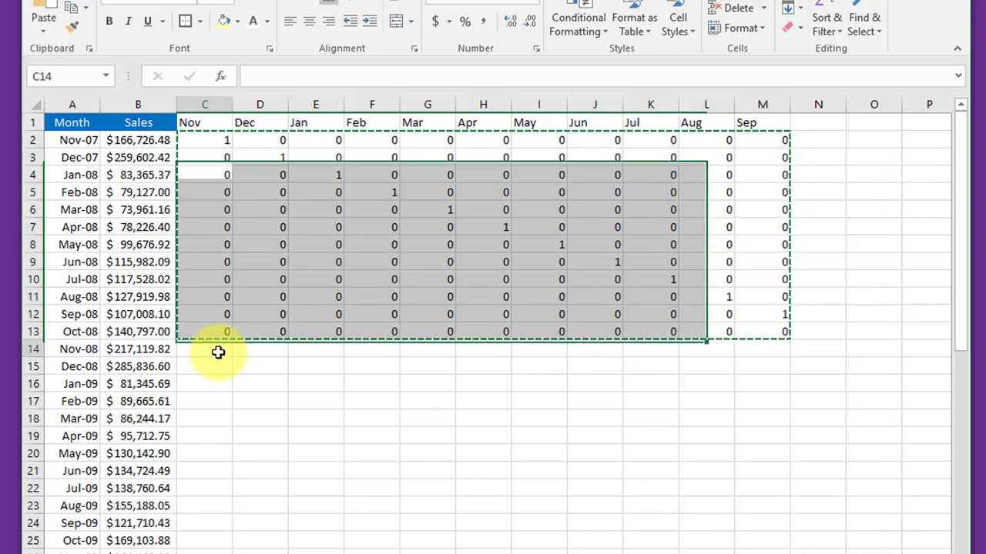
right_click(218, 352)
left_click(261, 440)
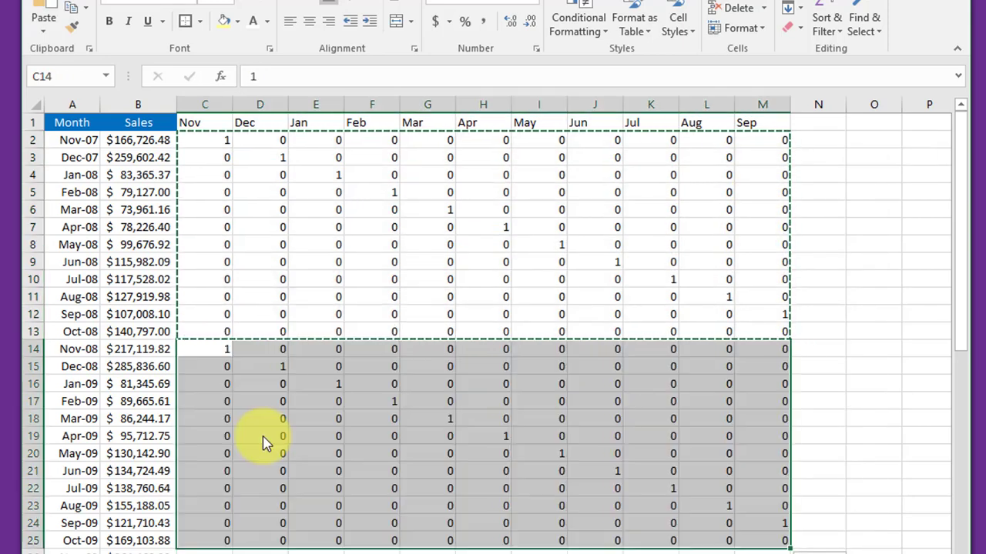
scroll(828, 448, "down", 6)
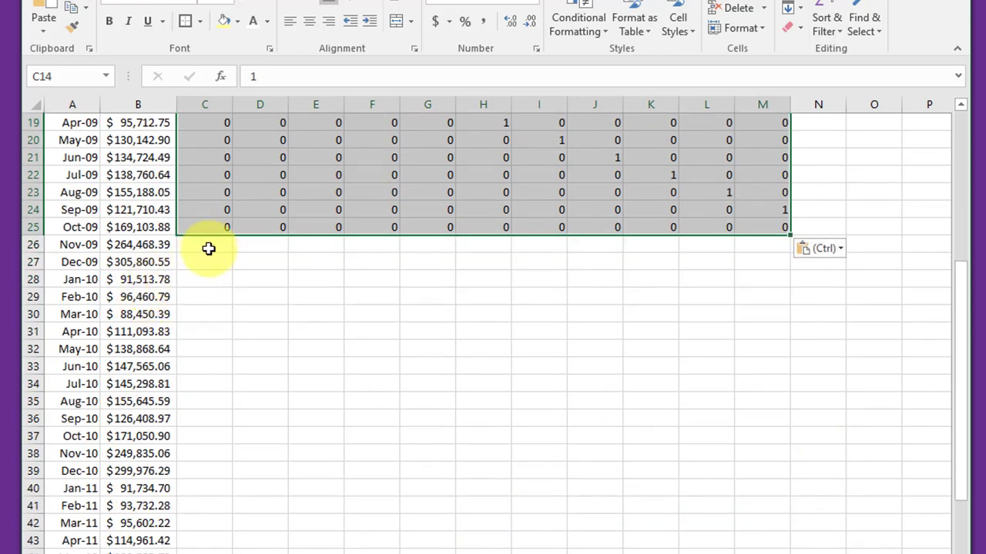
left_click(209, 248)
right_click(208, 248)
left_click(247, 319)
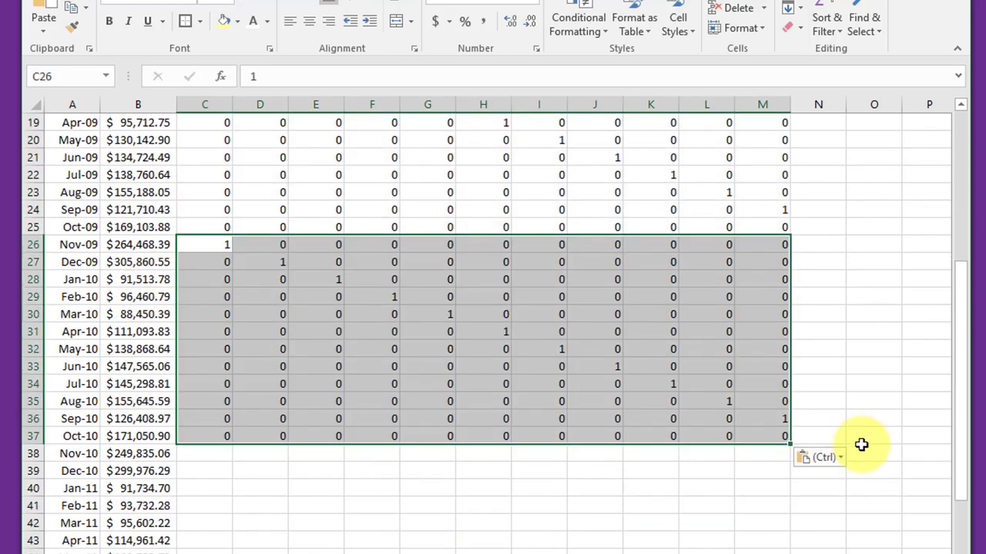
Paste the dummy block at C38 and C50 to fill through row 61
scroll(861, 444, "down", 4)
left_click(209, 246)
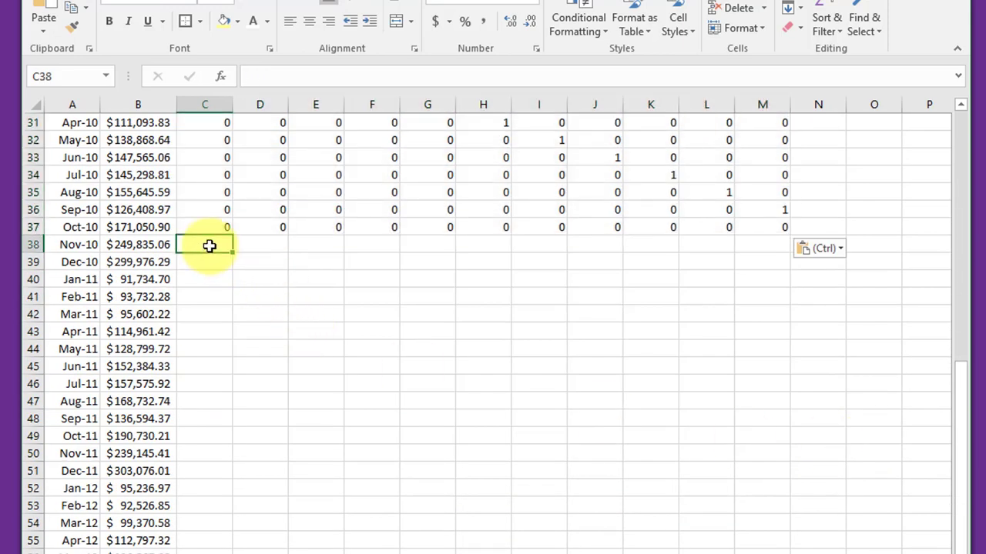
right_click(209, 246)
left_click(234, 323)
scroll(743, 424, "down", 3)
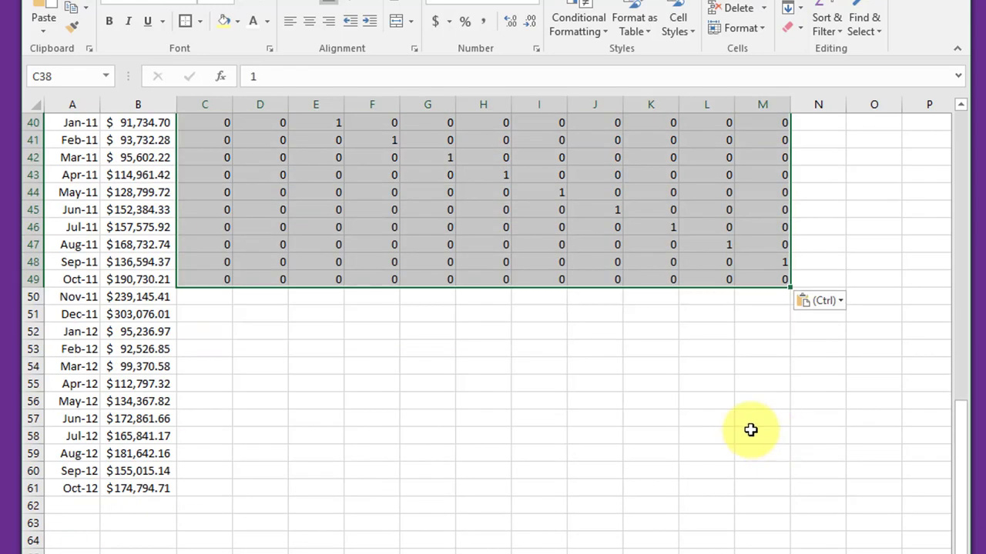
left_click(202, 302)
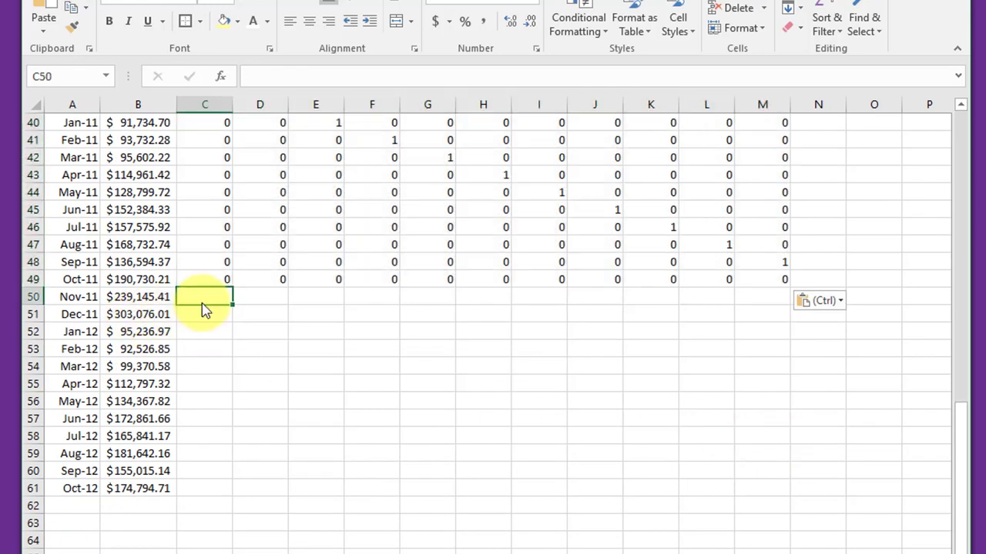
right_click(203, 295)
left_click(235, 371)
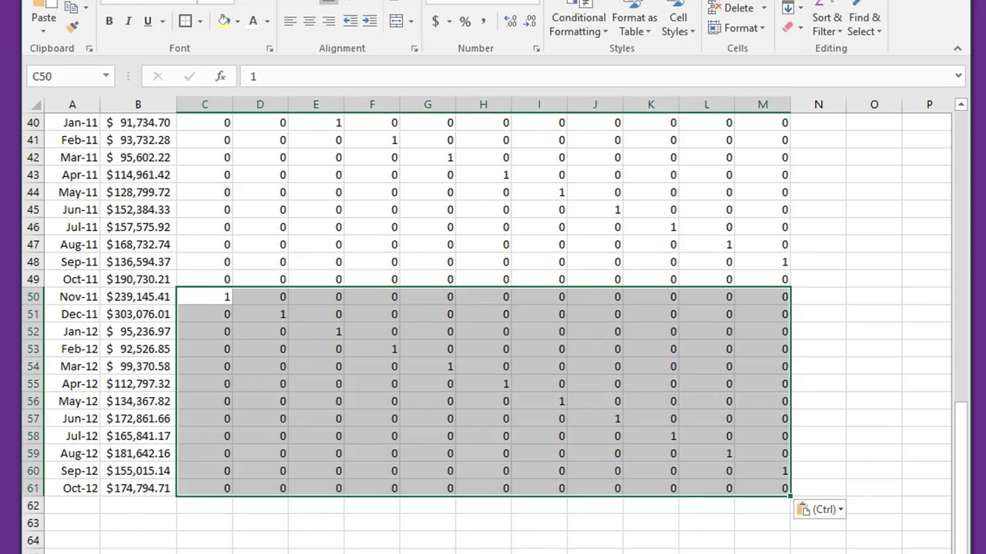
left_click(867, 551)
scroll(877, 543, "up", 13)
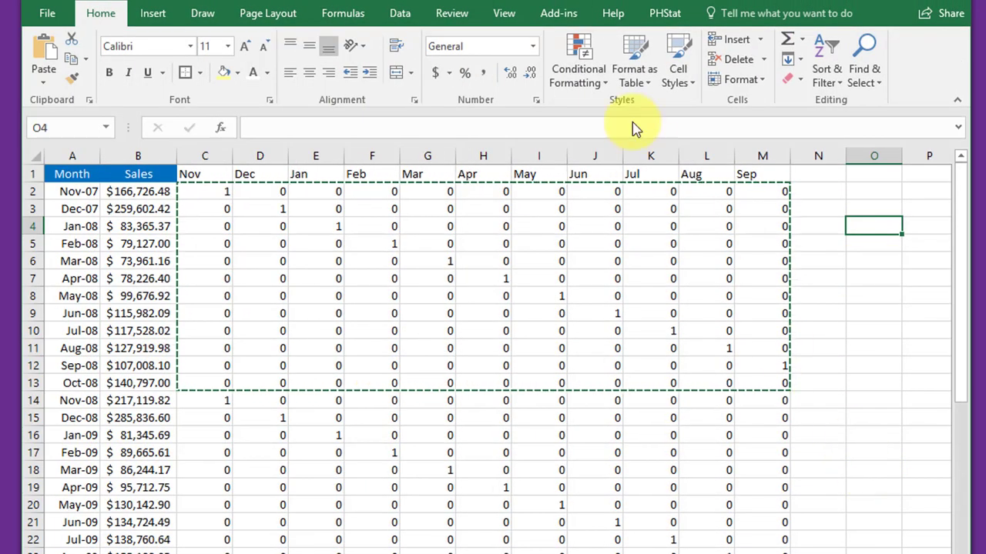
Start a Regression with Sales B1:B61 as the Y range and dummies C1:M61 as X
left_click(409, 17)
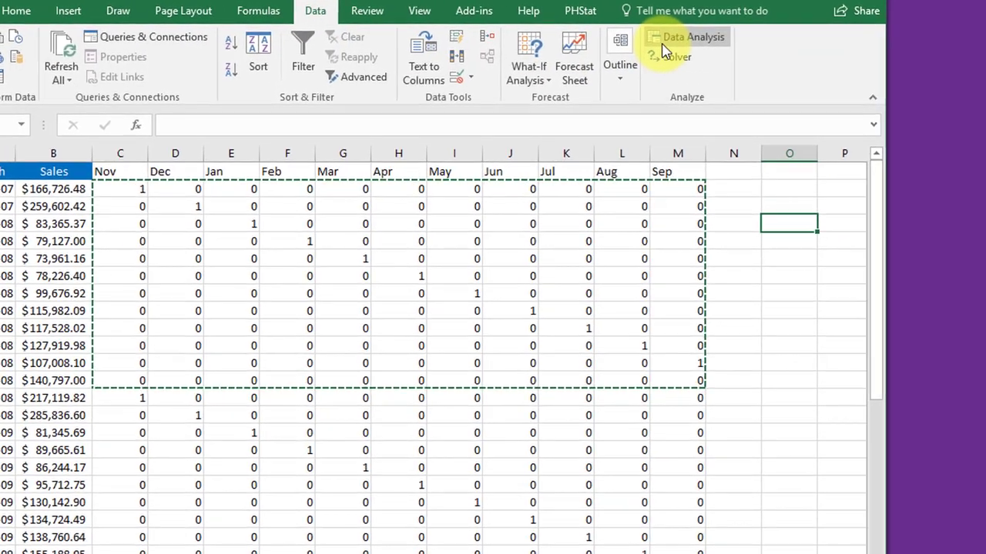
left_click(774, 39)
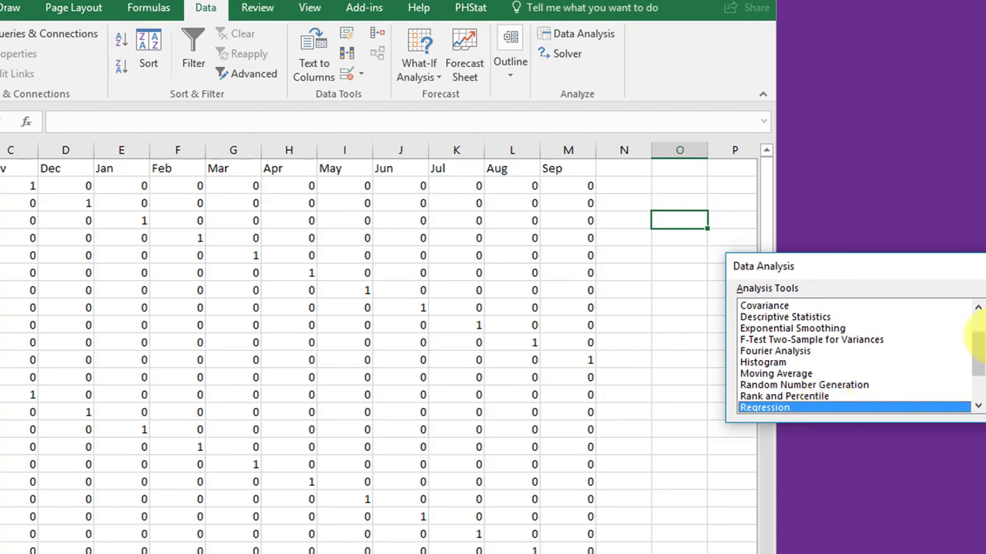
key("Return")
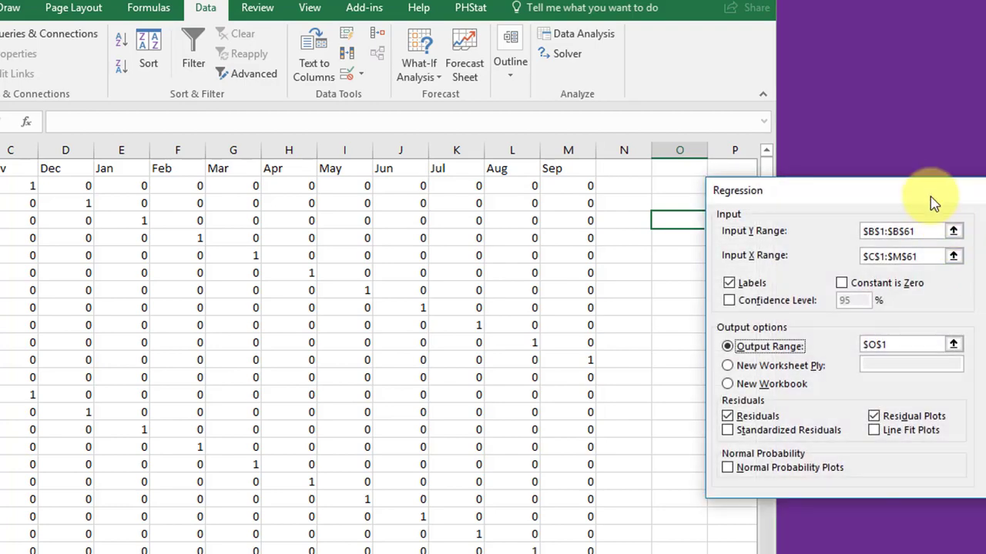
left_click_drag(930, 198, 406, 160)
left_click_drag(585, 165, 579, 165)
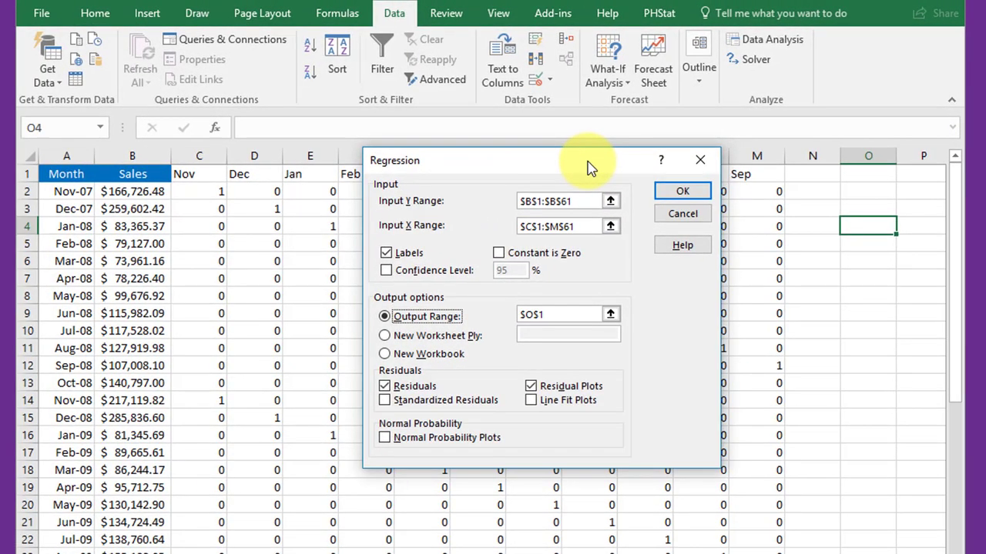
left_click_drag(569, 201, 508, 200)
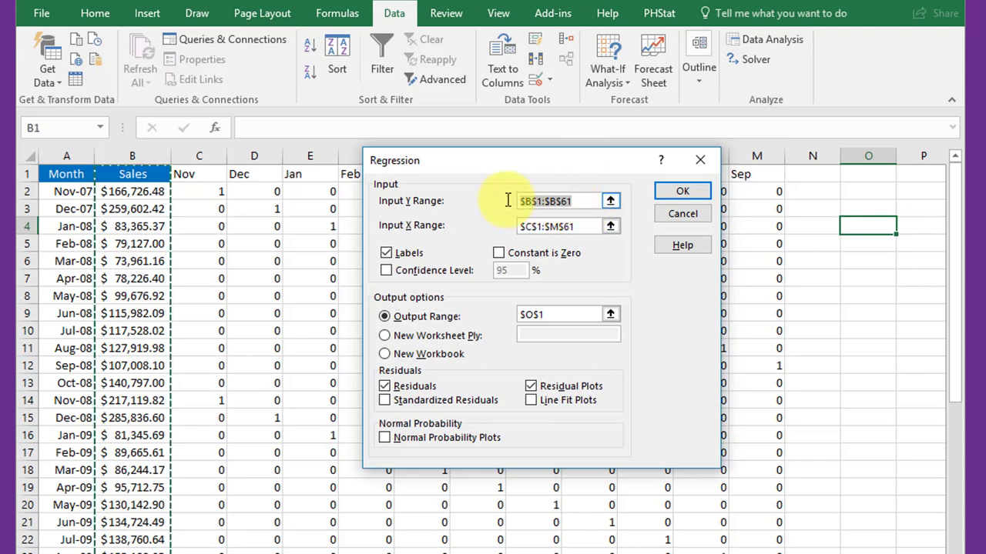
key("Delete")
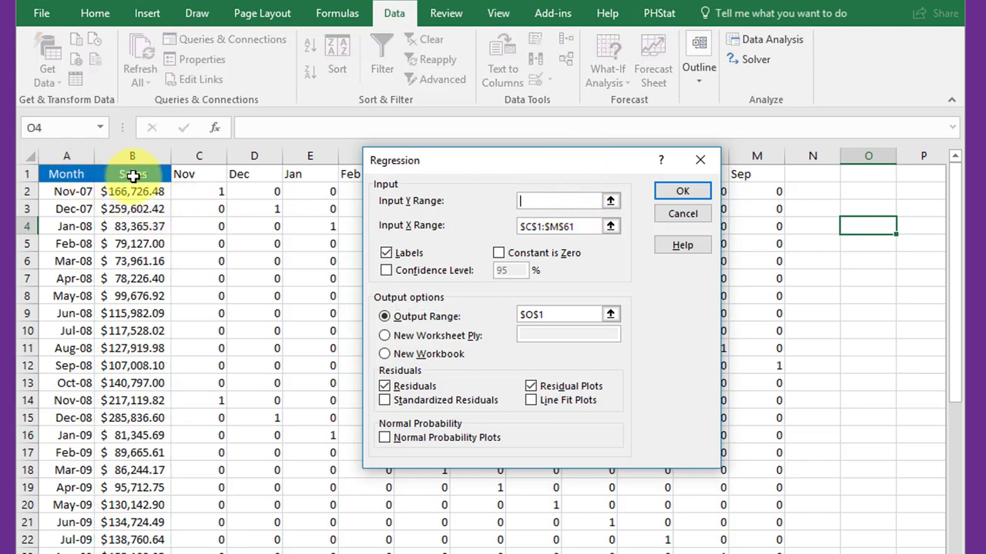
left_click_drag(133, 176, 135, 552)
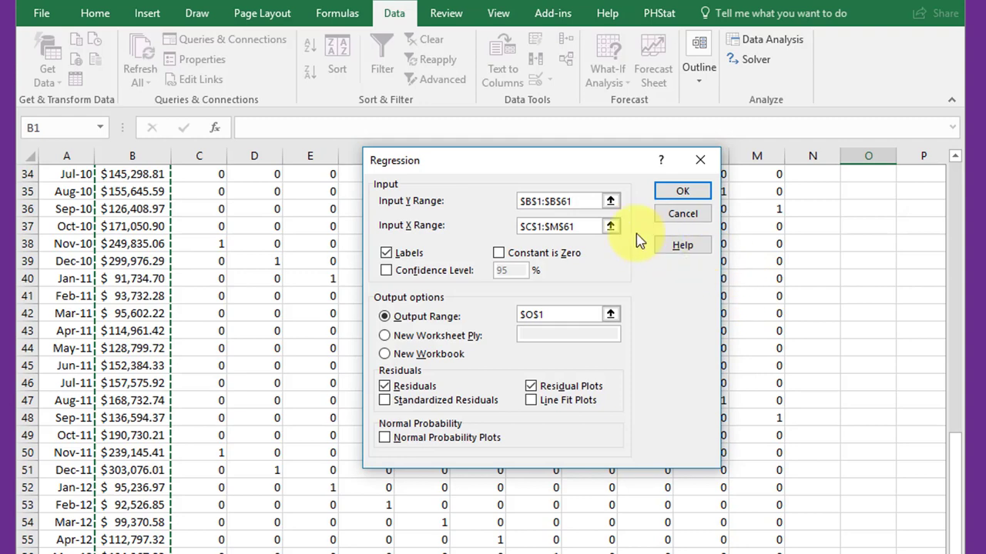
left_click_drag(585, 226, 503, 226)
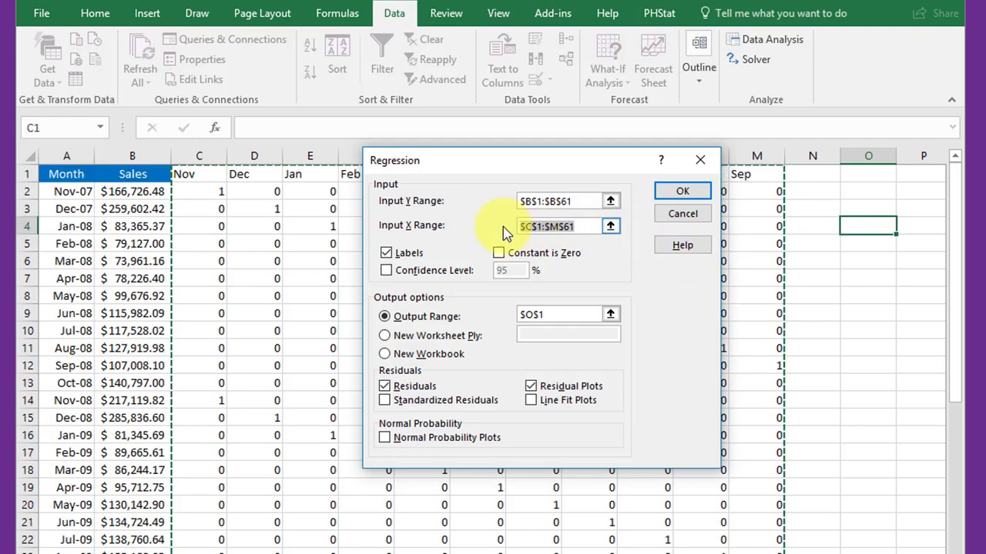
key("Delete")
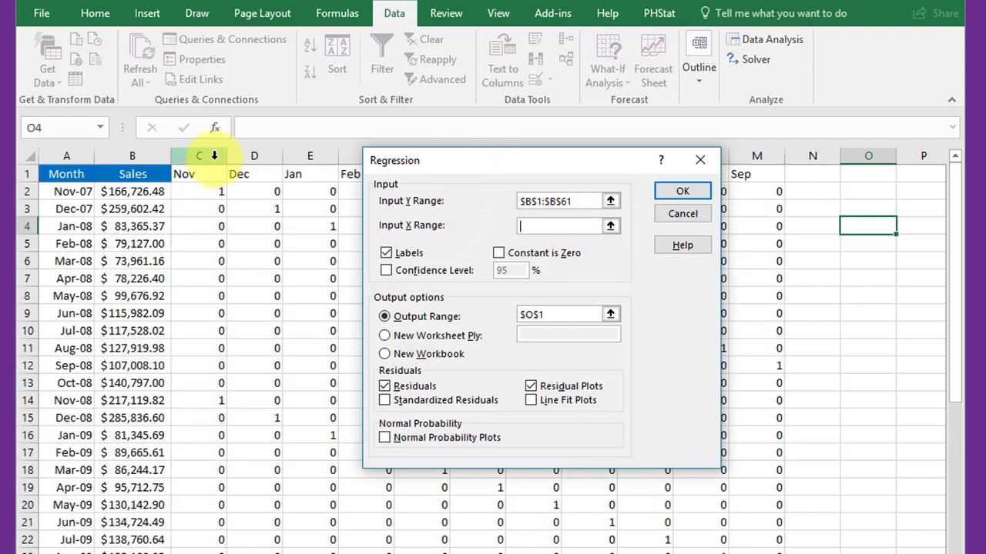
left_click_drag(199, 174, 724, 550)
left_click_drag(723, 551, 758, 553)
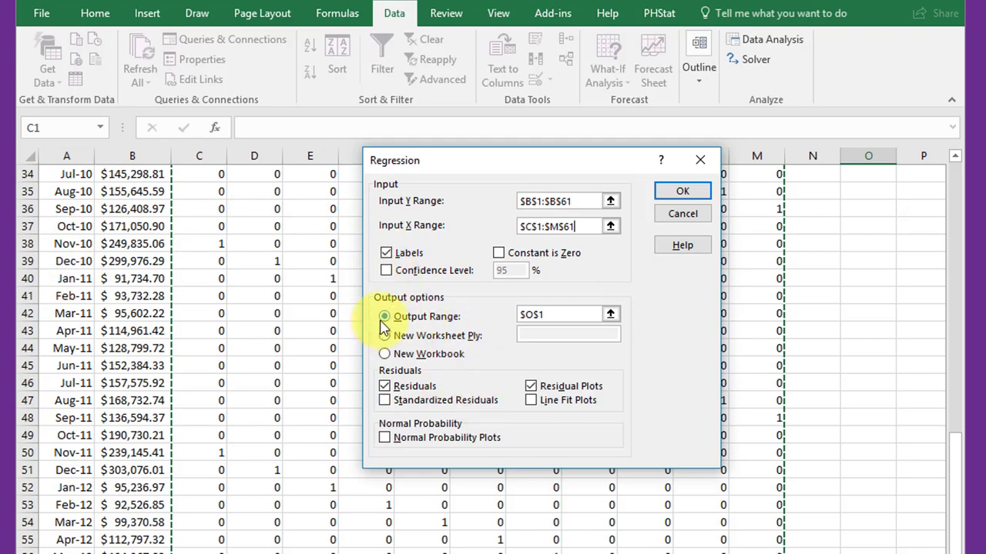
Send the regression output to O1 without residuals or residual plots
left_click_drag(557, 312, 508, 324)
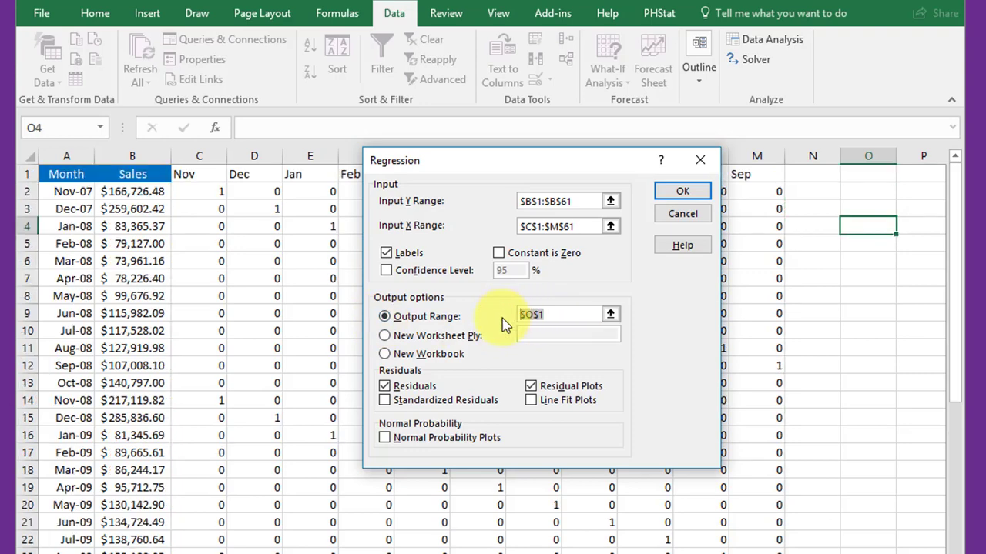
left_click(865, 176)
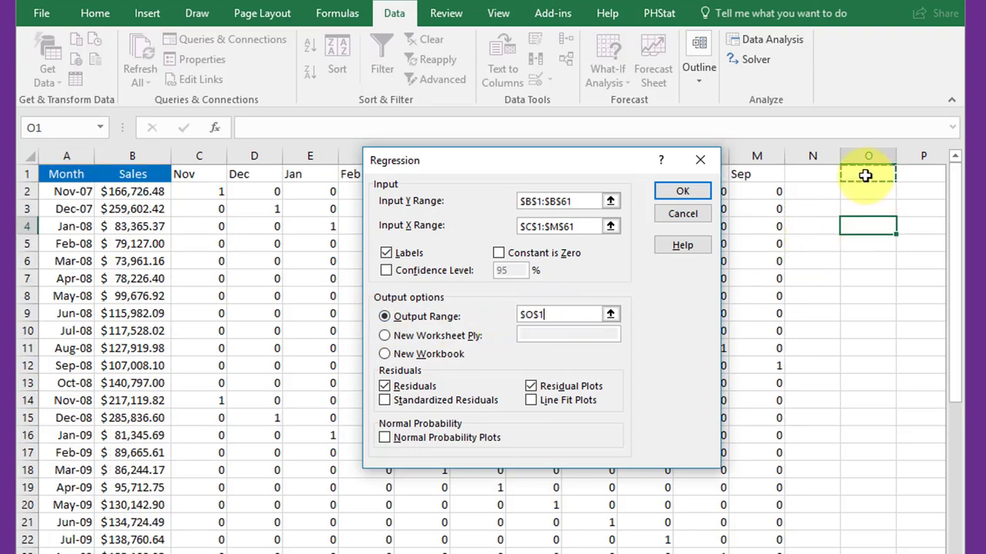
left_click(531, 388)
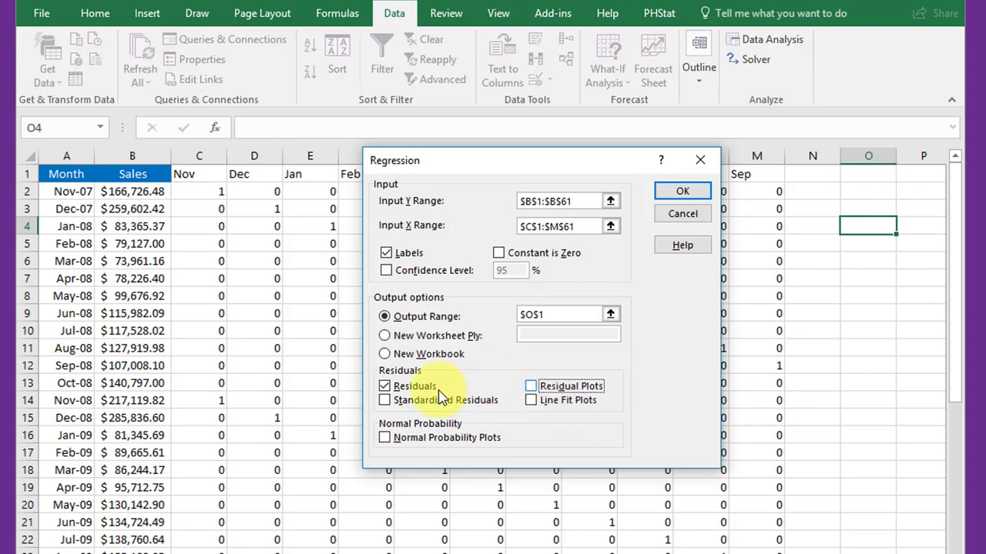
left_click(384, 390)
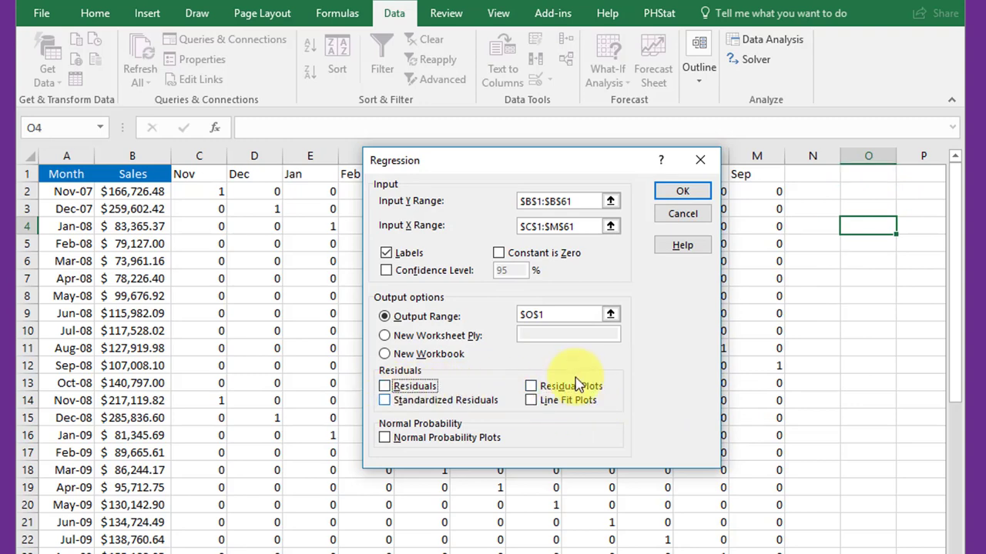
left_click(677, 192)
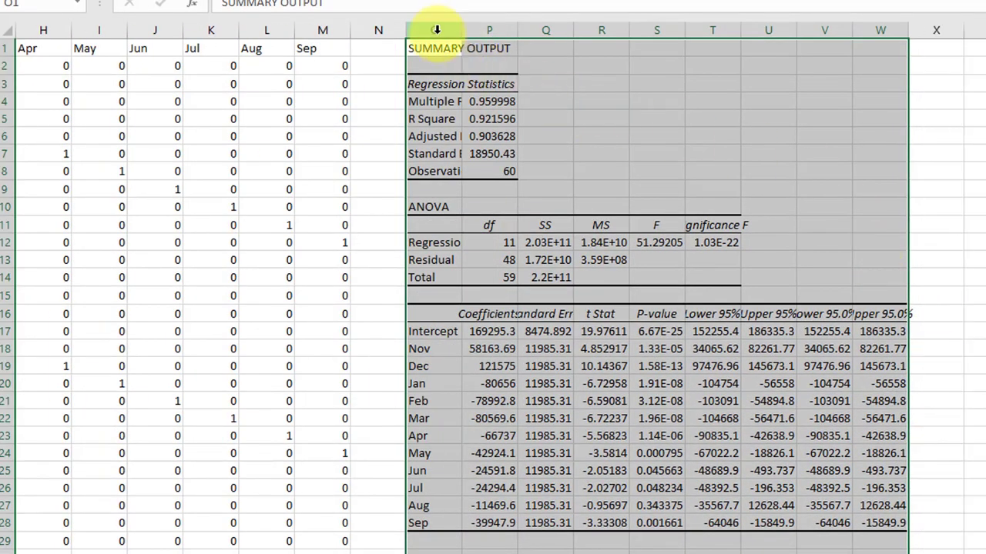
AutoFit columns O through W so the regression output shows in full
left_click_drag(436, 30, 908, 36)
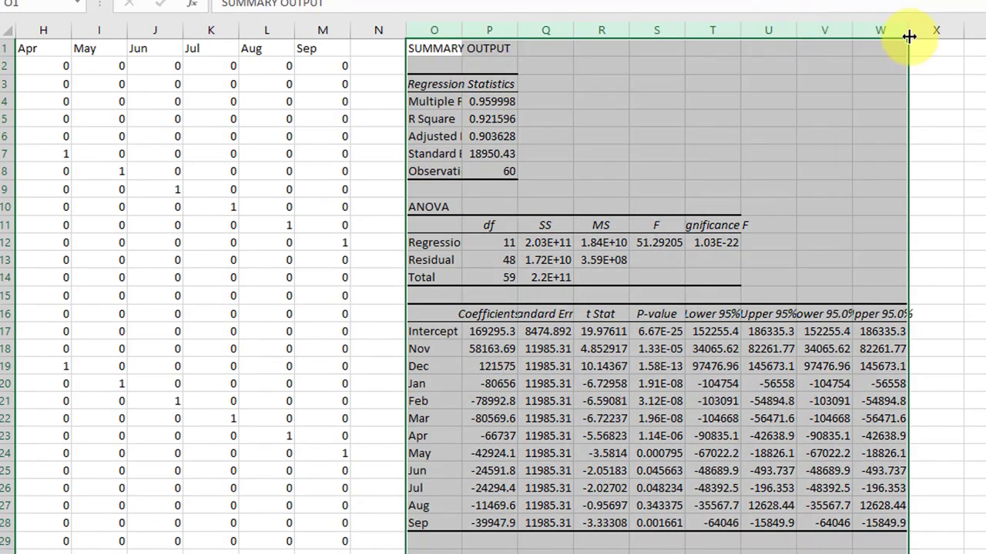
double_click(909, 34)
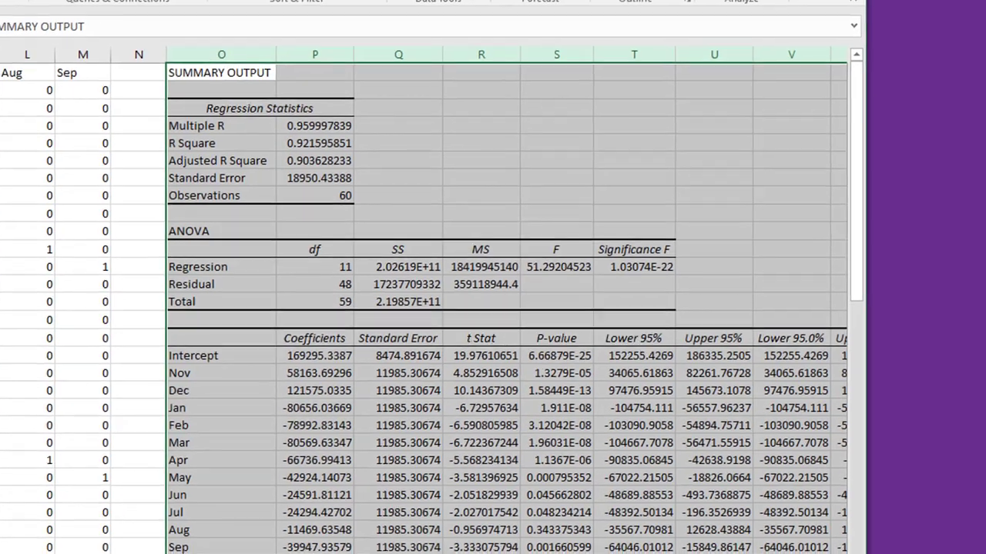
left_click_drag(827, 269, 981, 262)
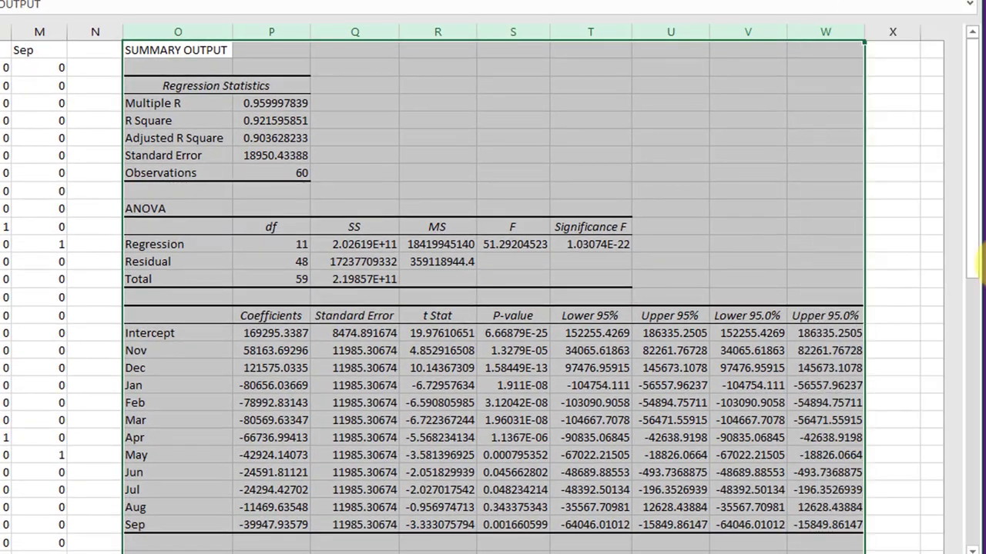
left_click(562, 151)
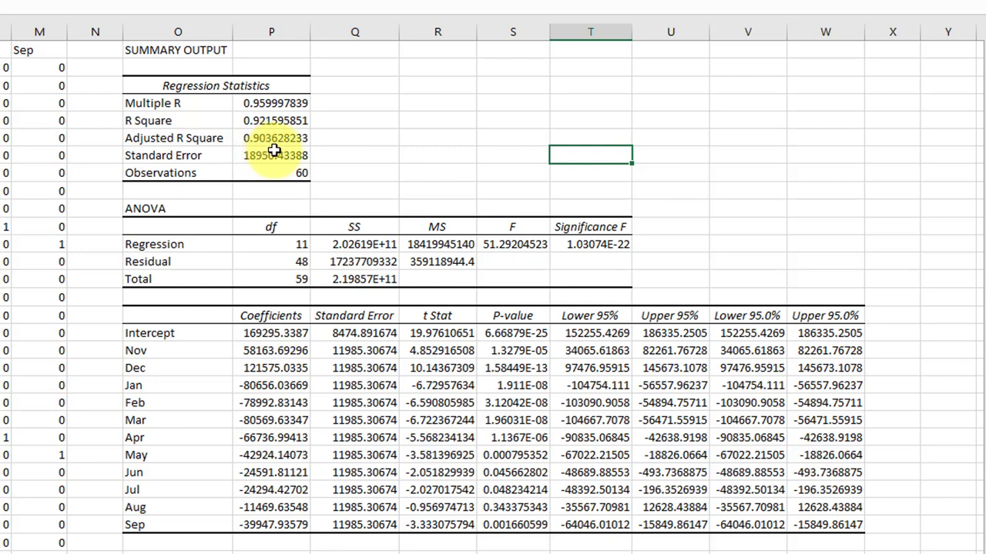
Format Significance F in T13 as a number with three decimals (0.000)
left_click(592, 244)
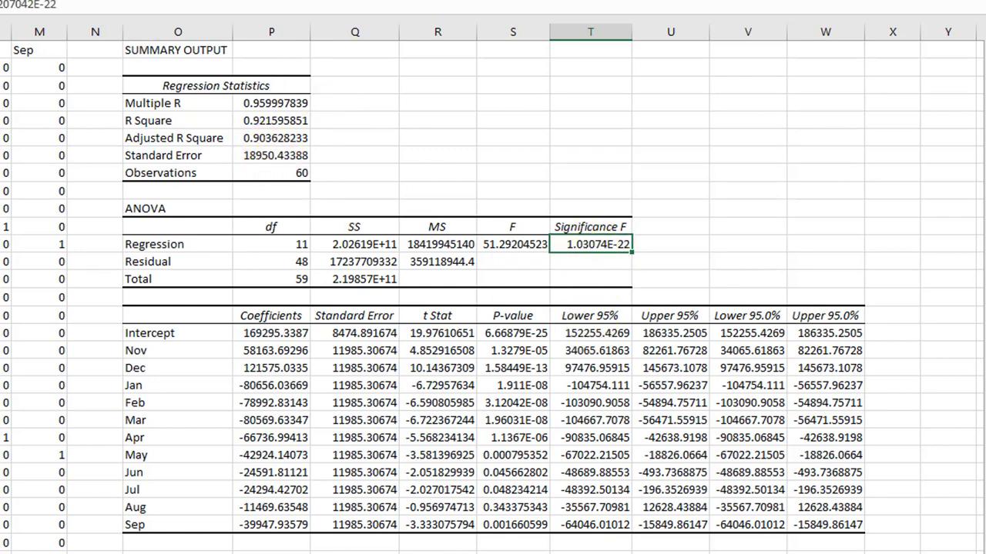
key("ctrl+shift+1")
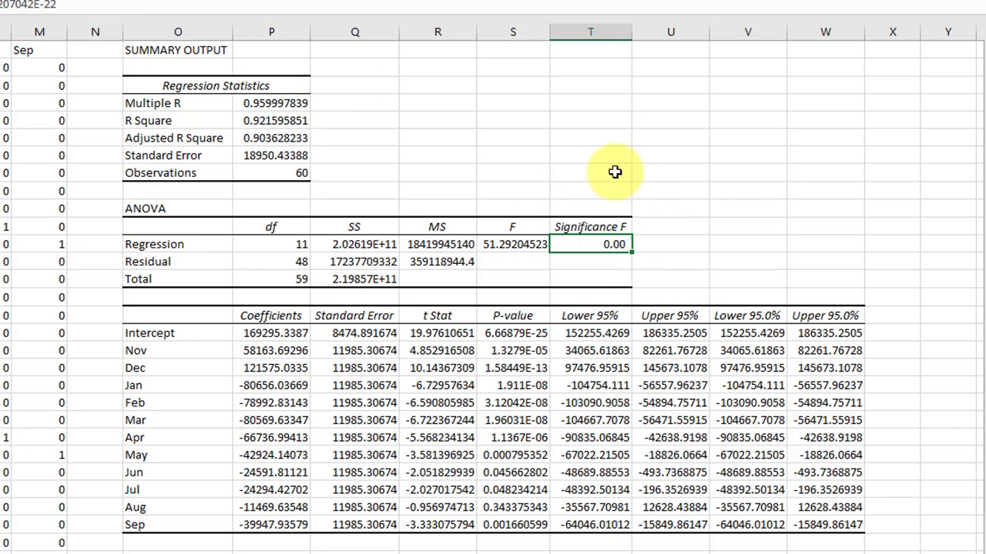
key("alt+h")
key("0")
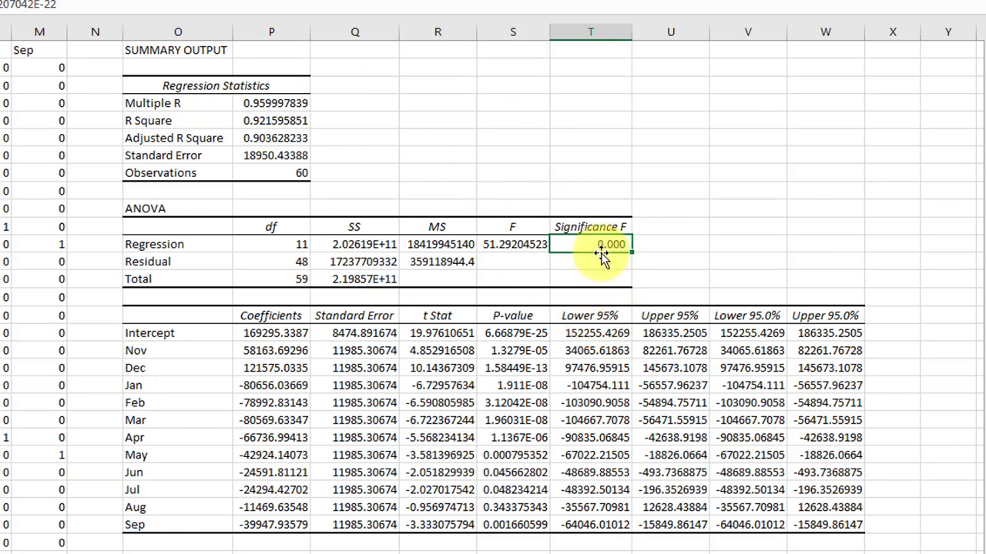
Format the P-values in S19:S30 as numbers with four decimals
left_click_drag(512, 337, 516, 525)
key("ctrl+shift+1")
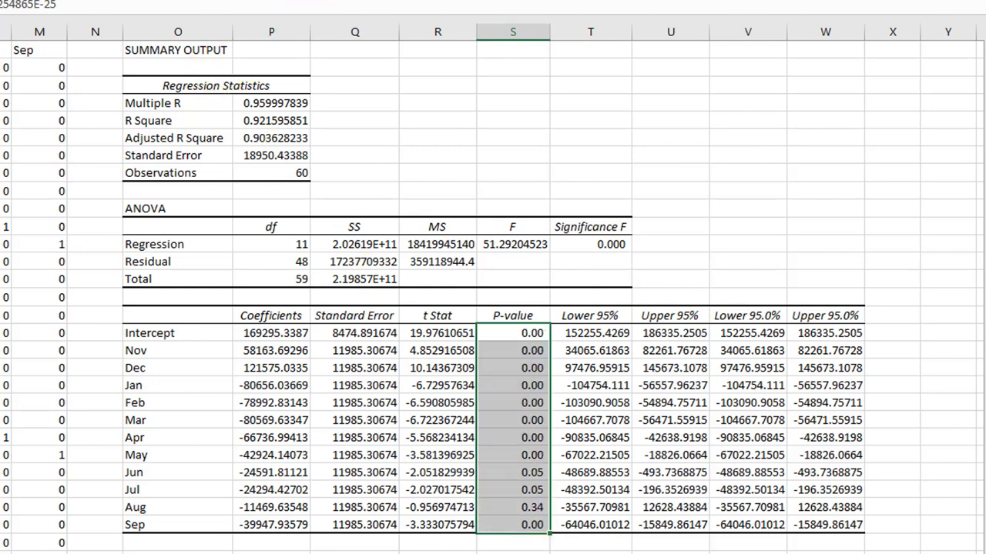
key("alt+h")
key("0")
key("alt+h")
key("0")
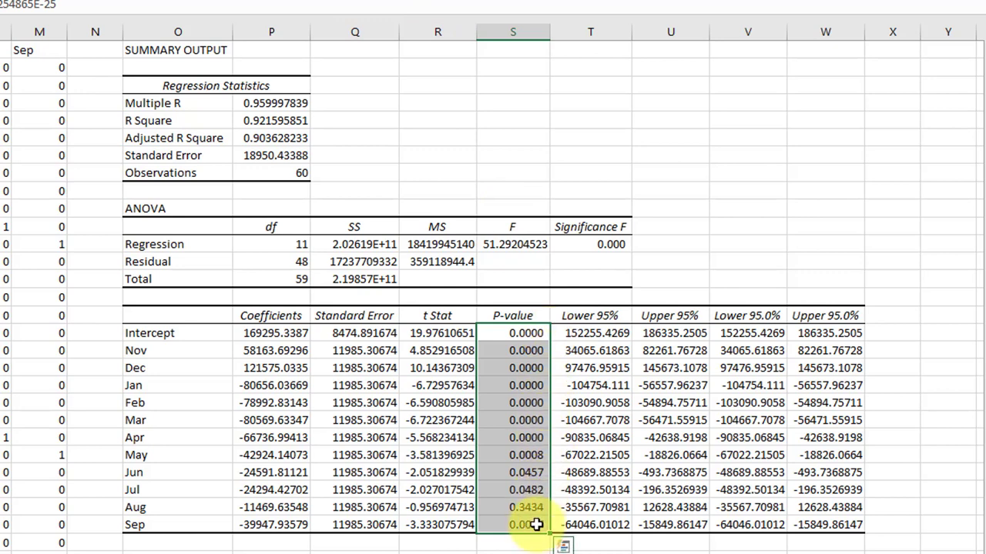
left_click(522, 506)
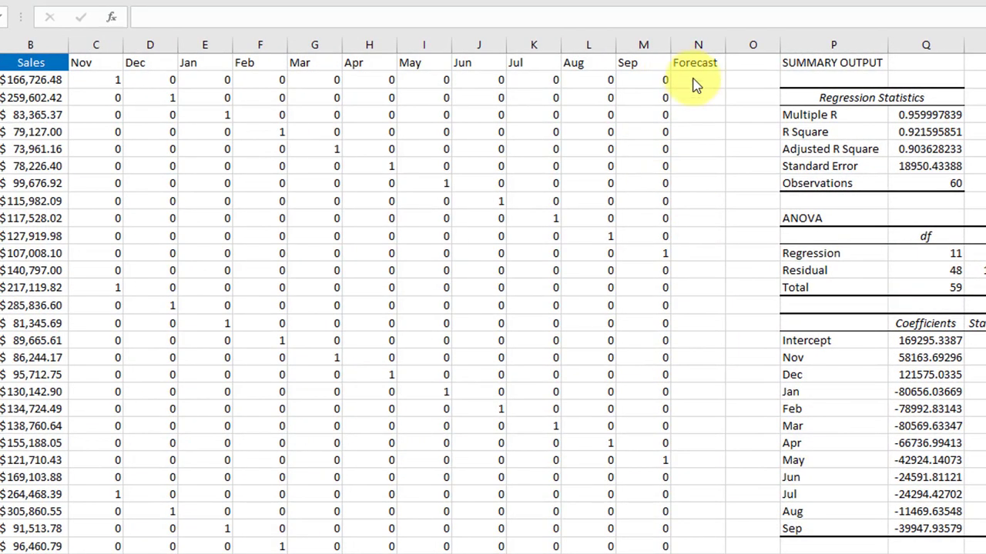
Begin the N2 forecast formula as =$Q$17+$Q$18*C2 with absolute coefficient references
left_click(693, 79)
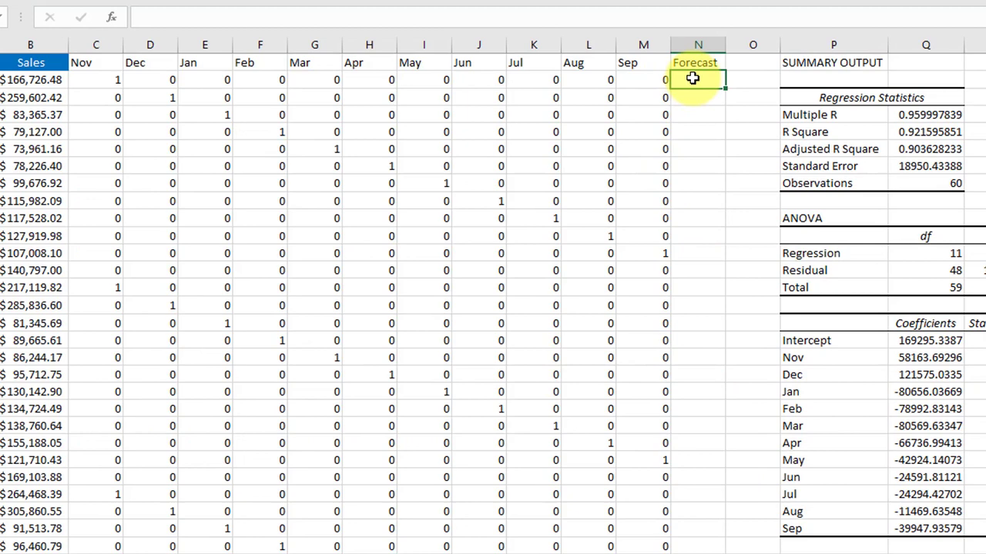
type("=")
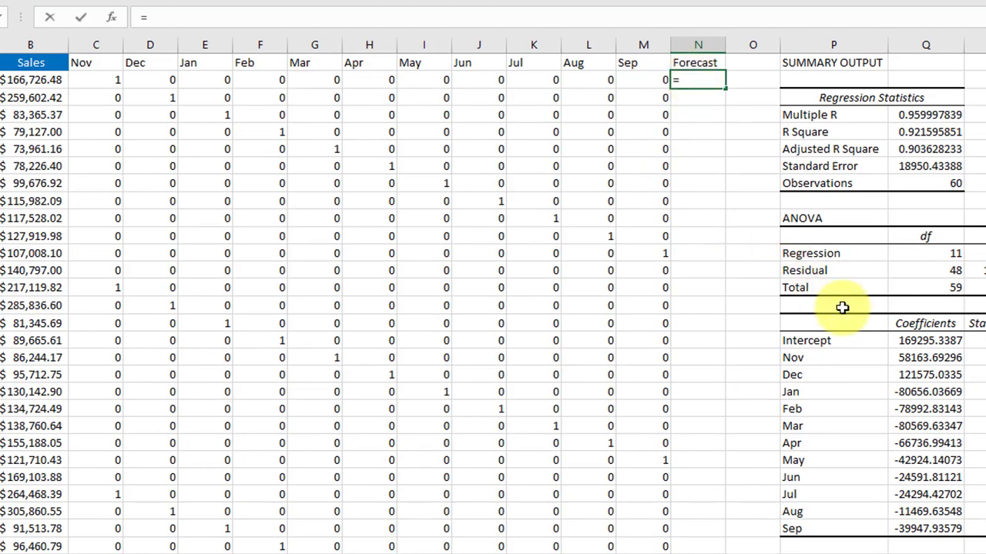
left_click(908, 341)
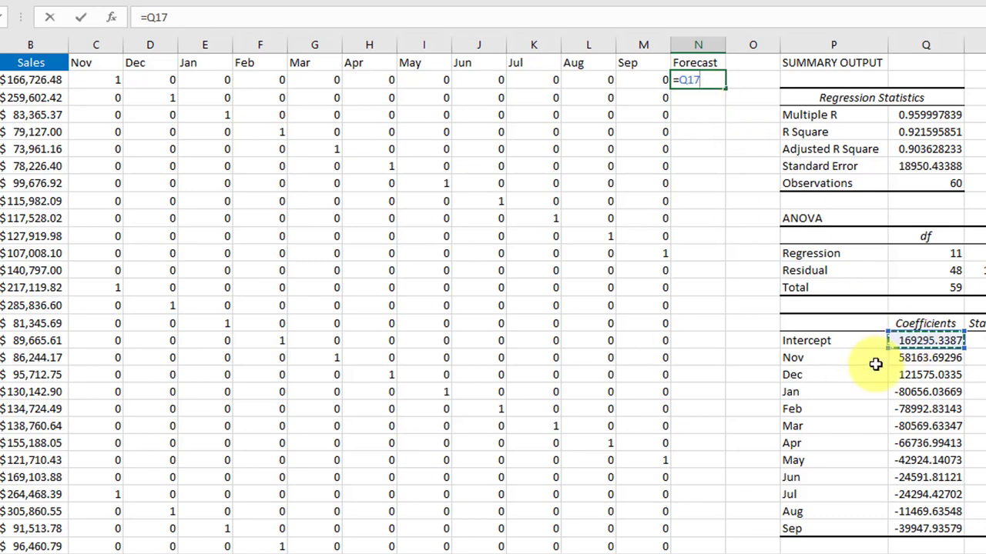
key("F4")
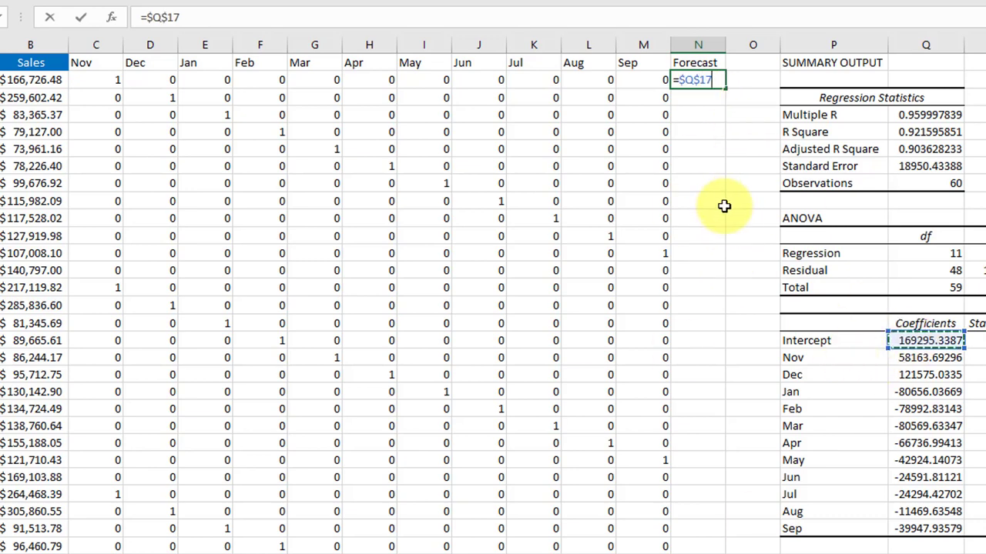
type("+")
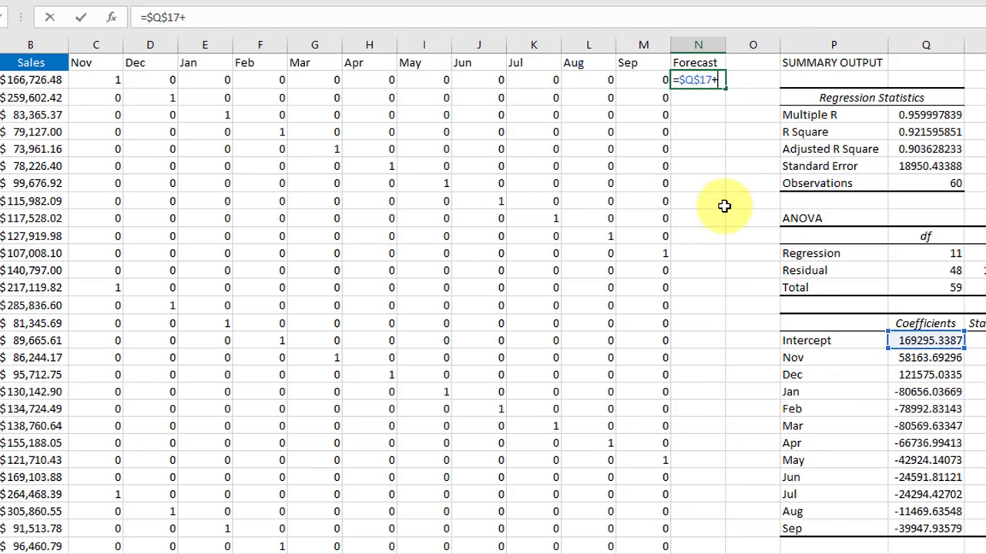
left_click(925, 358)
key("F4")
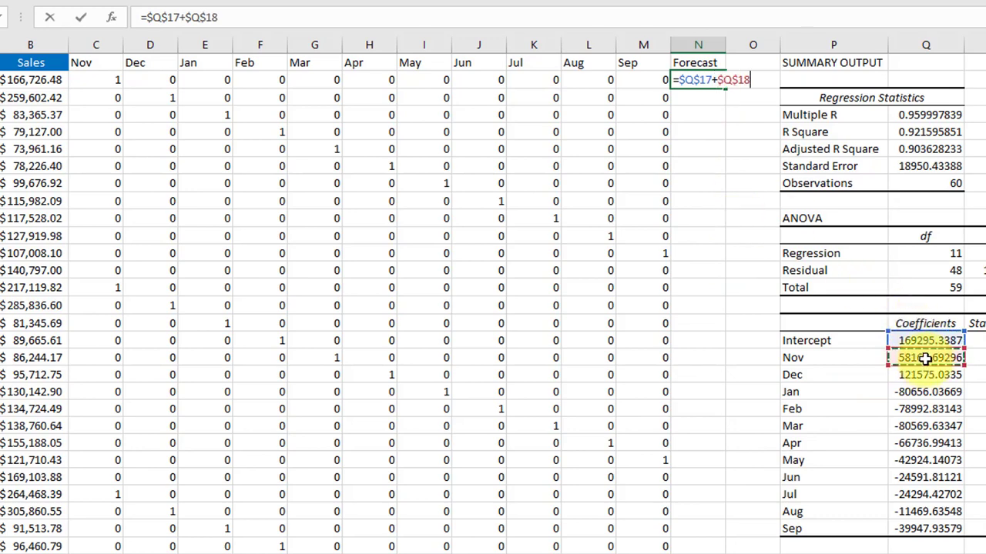
type("*")
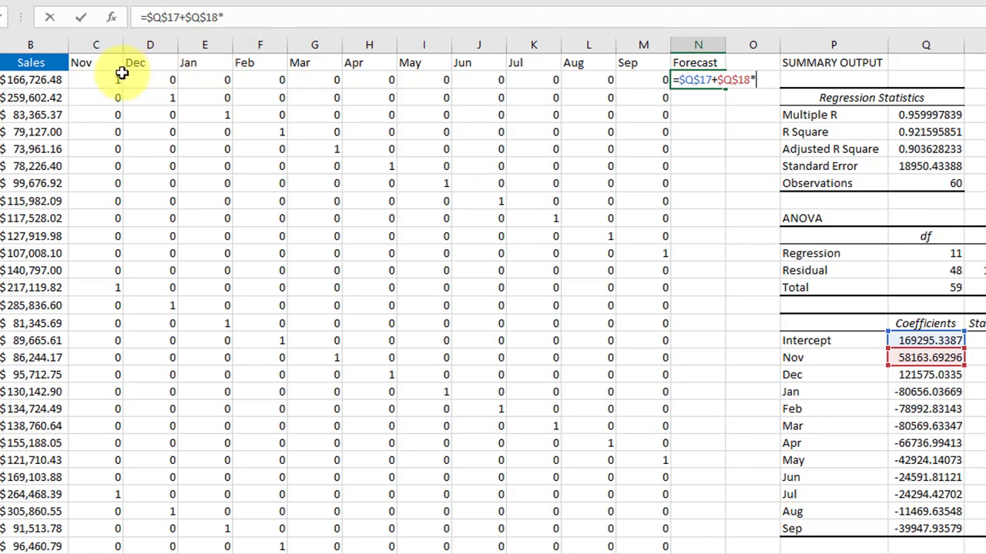
left_click(93, 80)
Extend the forecast formula with the Dec and Jan terms, $Q$19*D2 and $Q$20*E2
type("+")
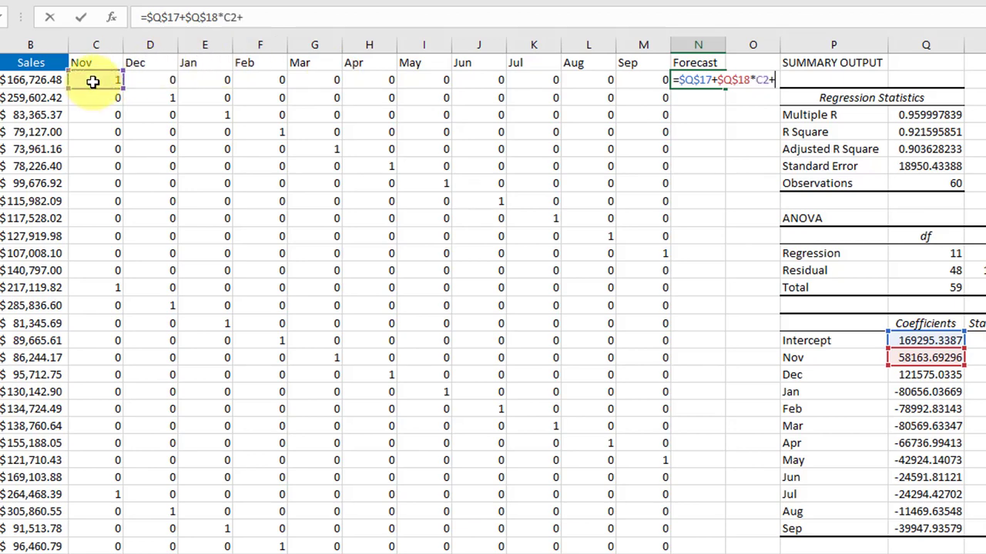
left_click(921, 375)
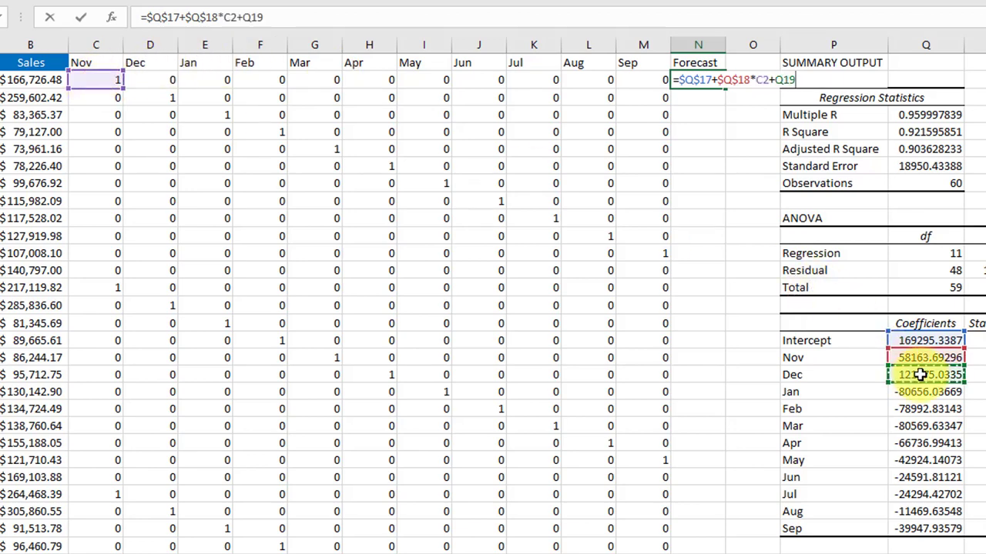
key("F4")
type("*")
left_click(168, 82)
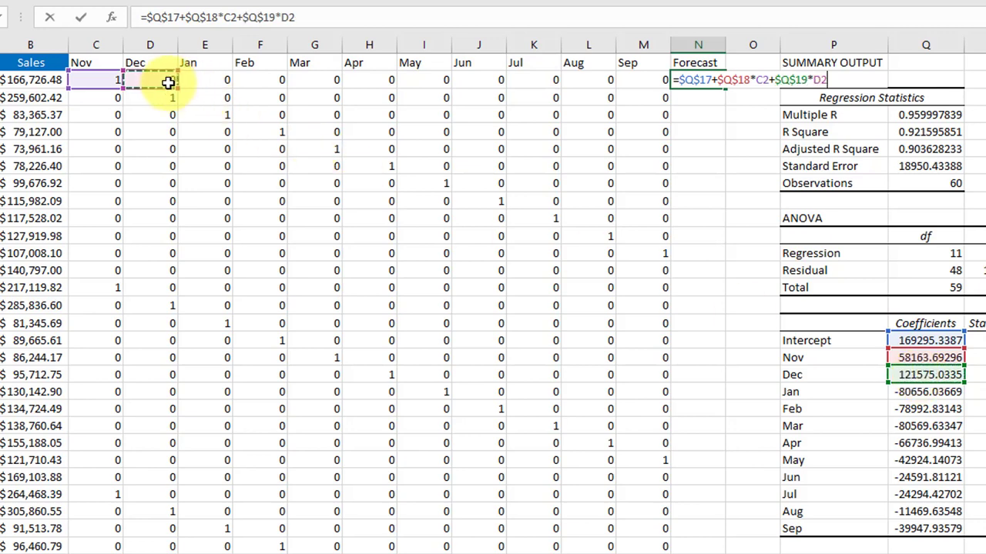
type("+")
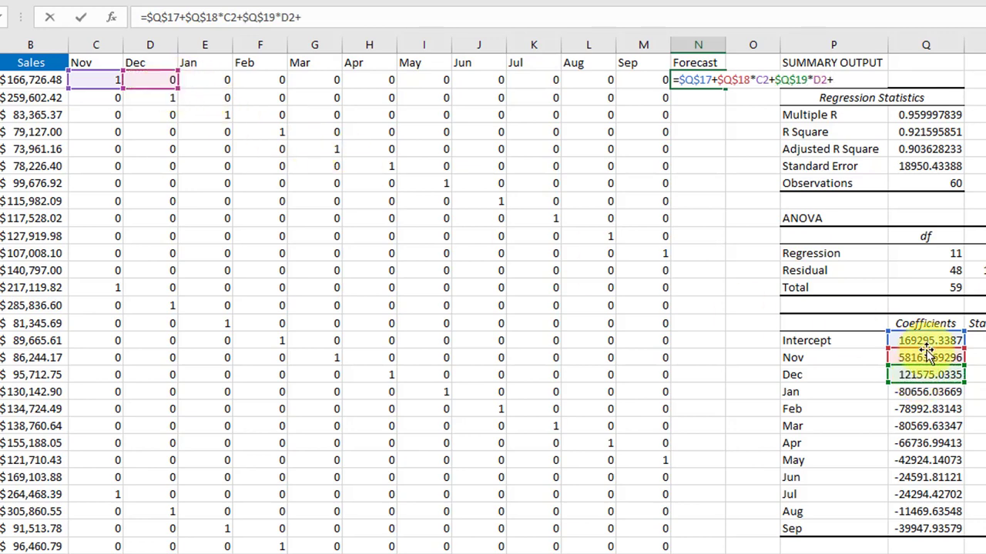
left_click(940, 391)
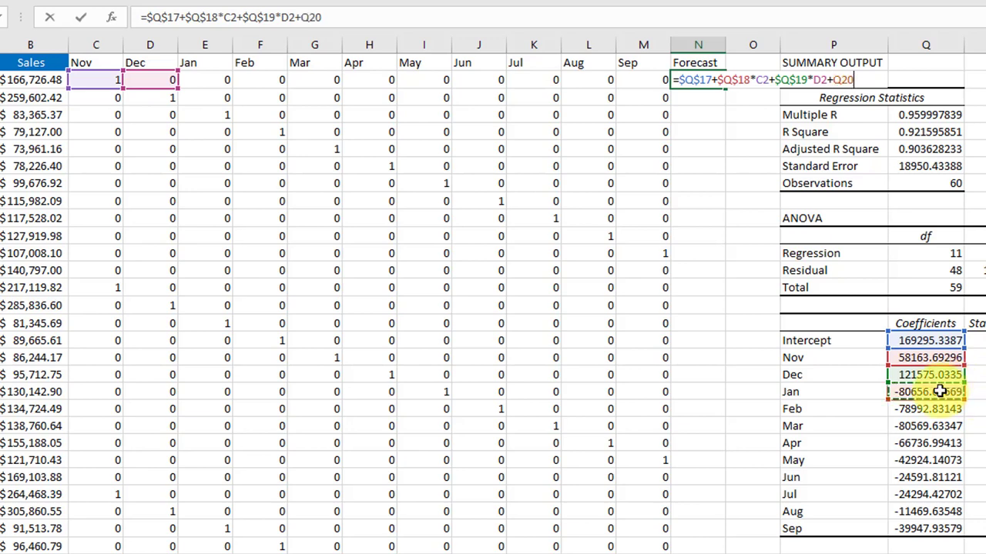
key("F4")
type("*")
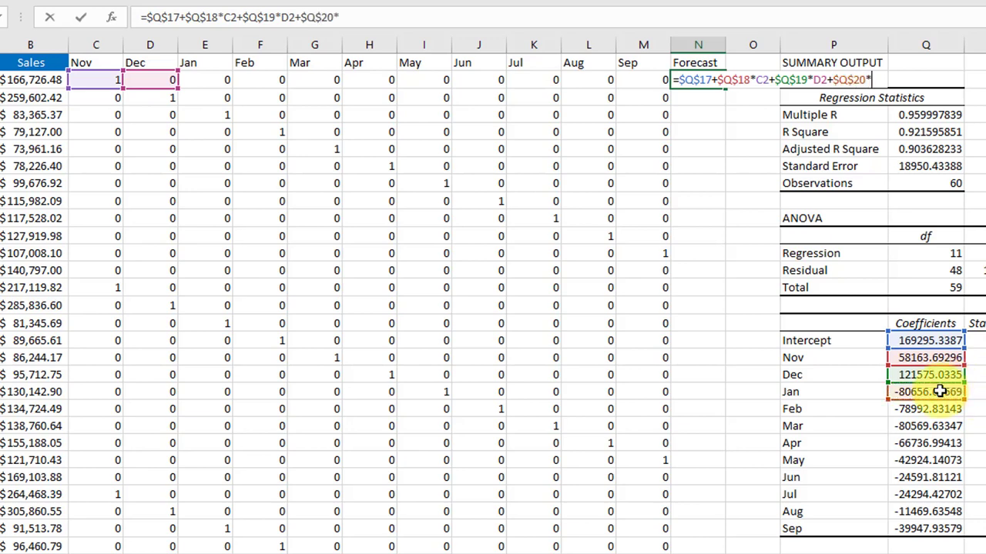
left_click(219, 80)
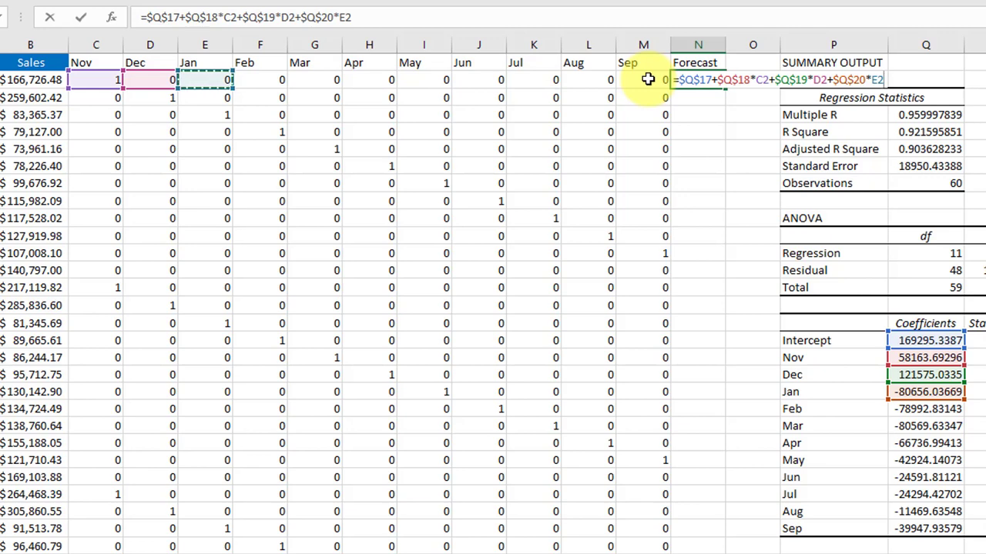
Check the filled-down forecast formula in N3, leaving it unchanged
scroll(722, 84, "right", 2)
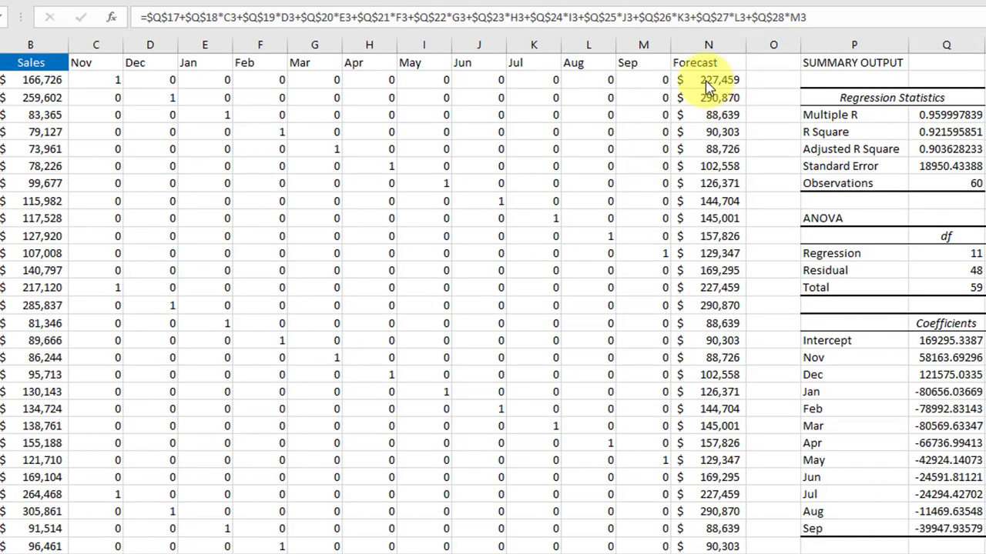
left_click(717, 97)
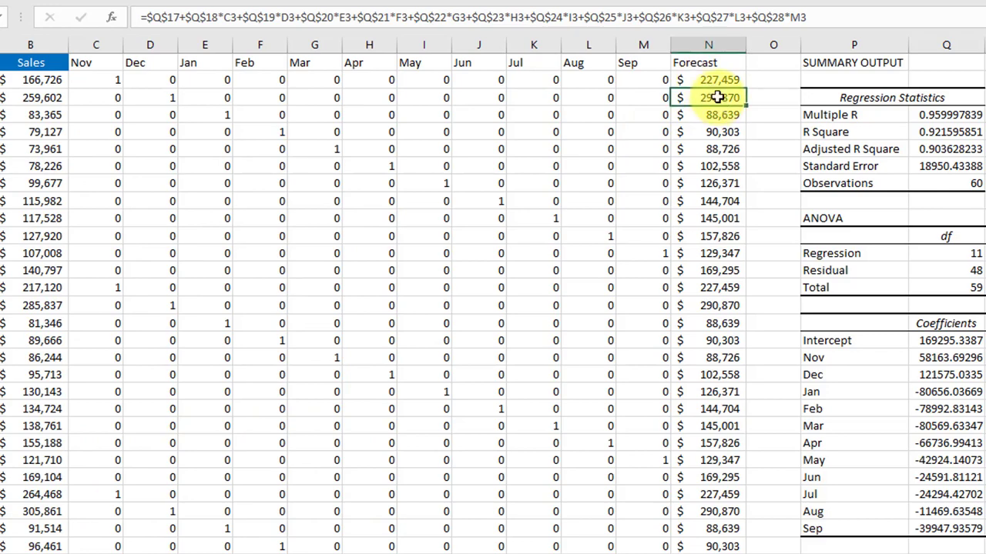
double_click(717, 97)
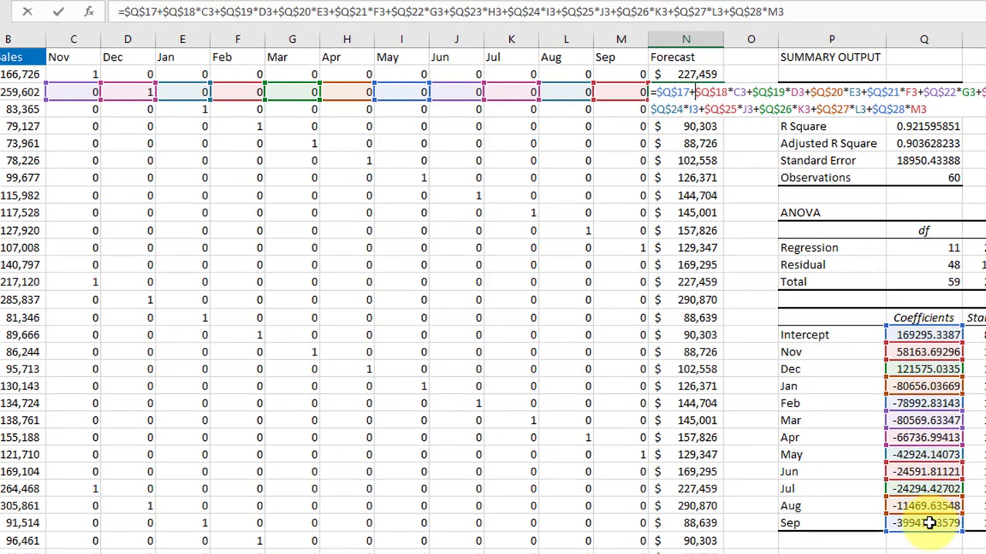
key("Return")
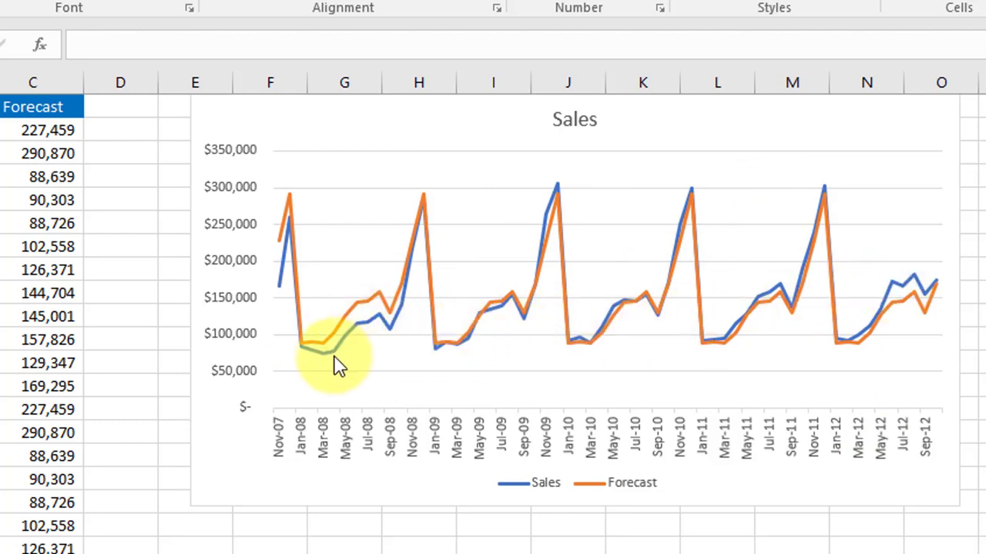
Compare Sales and Forecast values at several points along the chart's lines
mouse_move(336, 367)
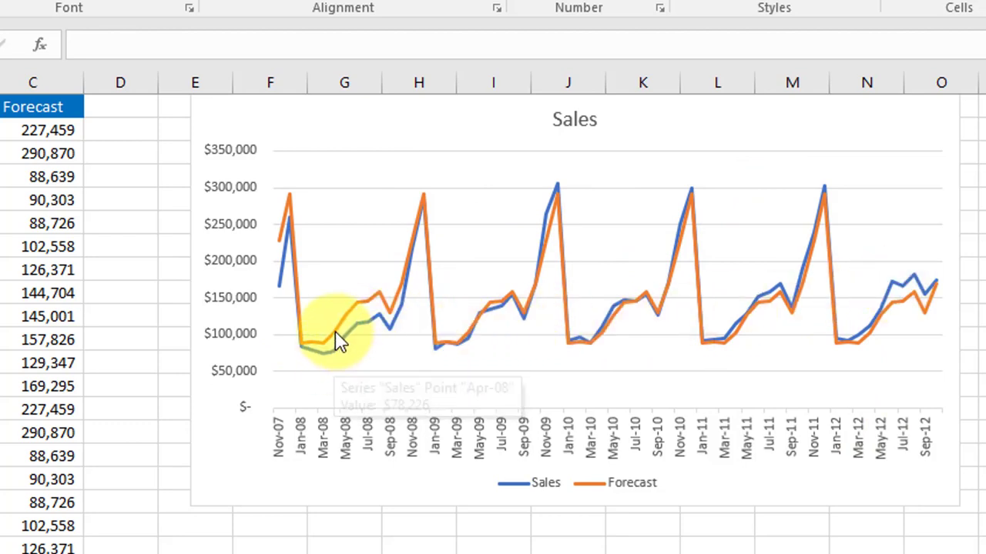
mouse_move(339, 339)
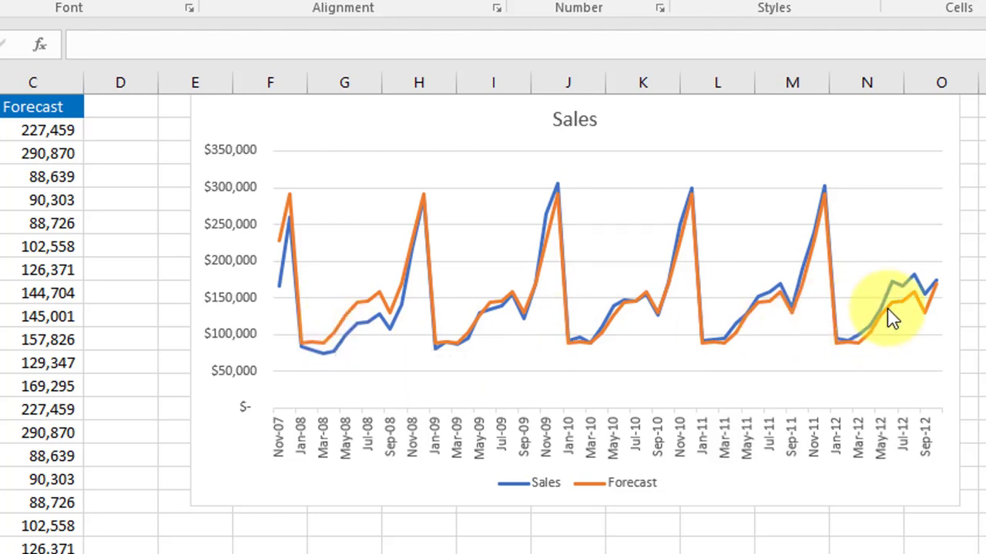
mouse_move(905, 307)
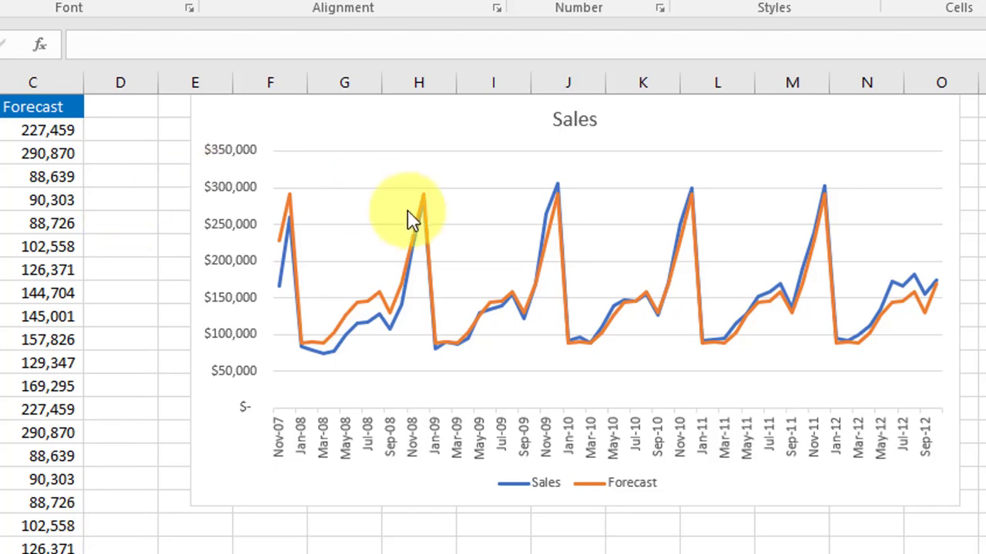
mouse_move(416, 261)
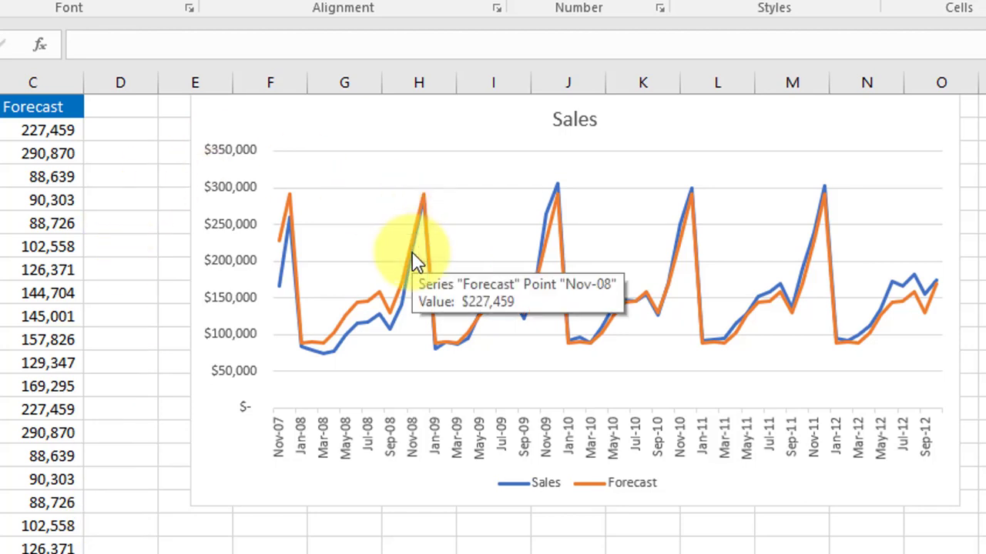